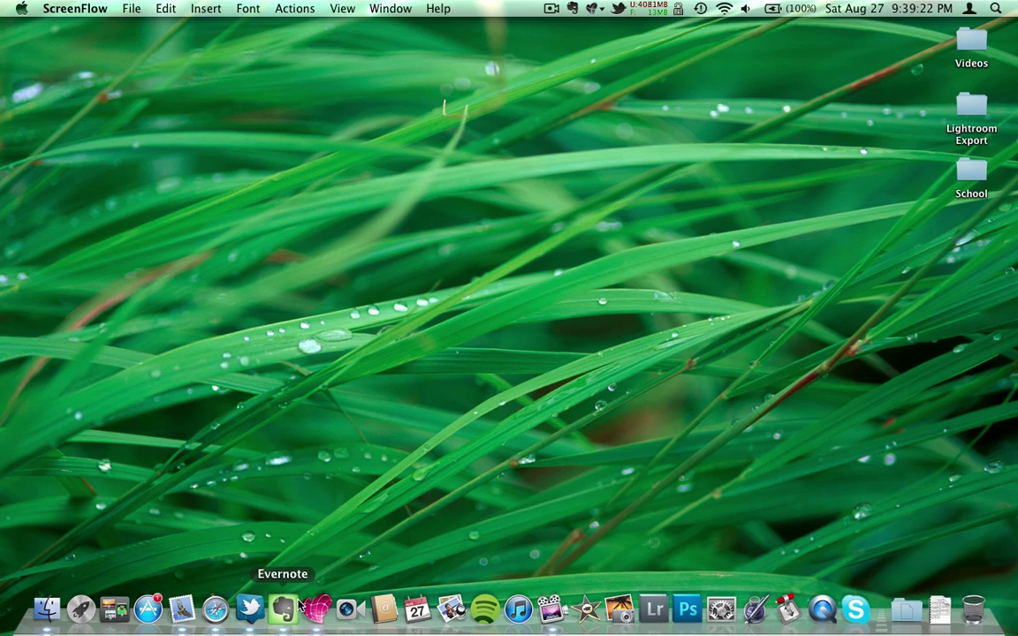
pyautogui.click(317, 623)
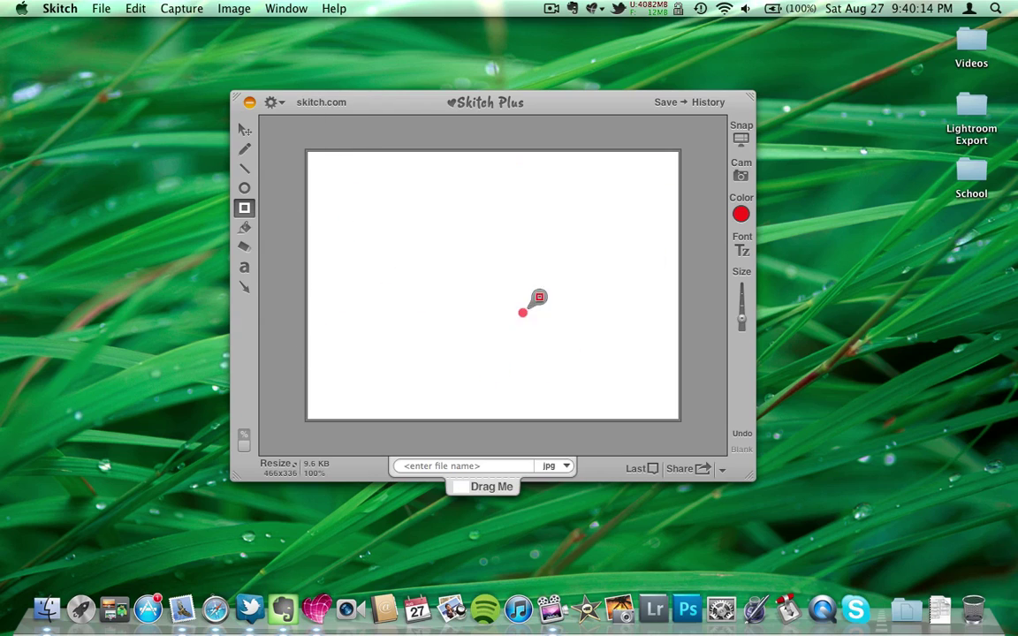
# Snap the YouTube channel's featured video area from the Safari desktop as a 729x531 image
pyautogui.click(741, 139)
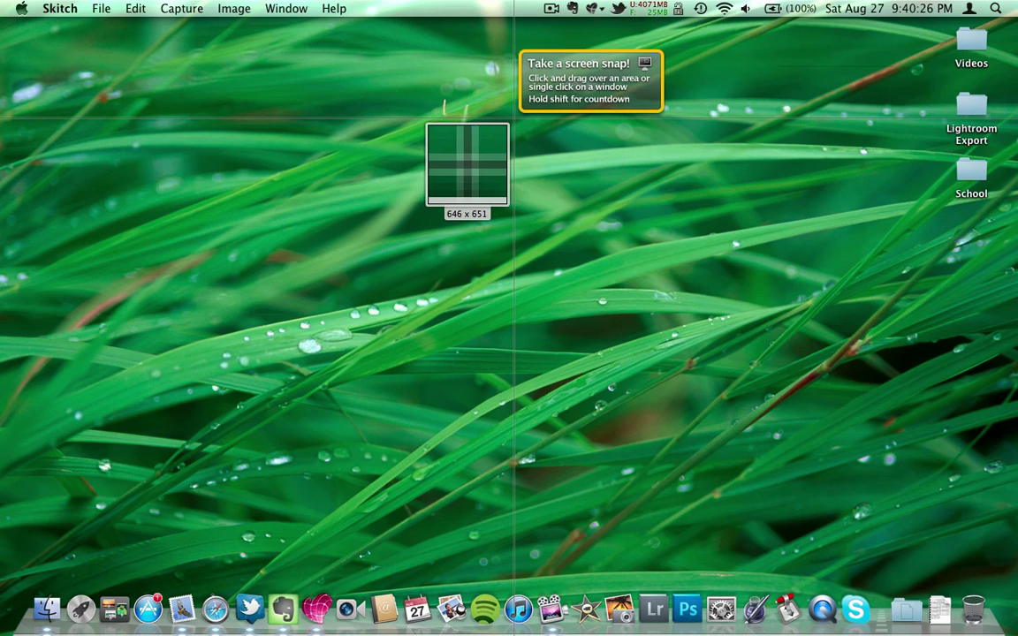
pyautogui.hotkey('ctrl', 'Left')
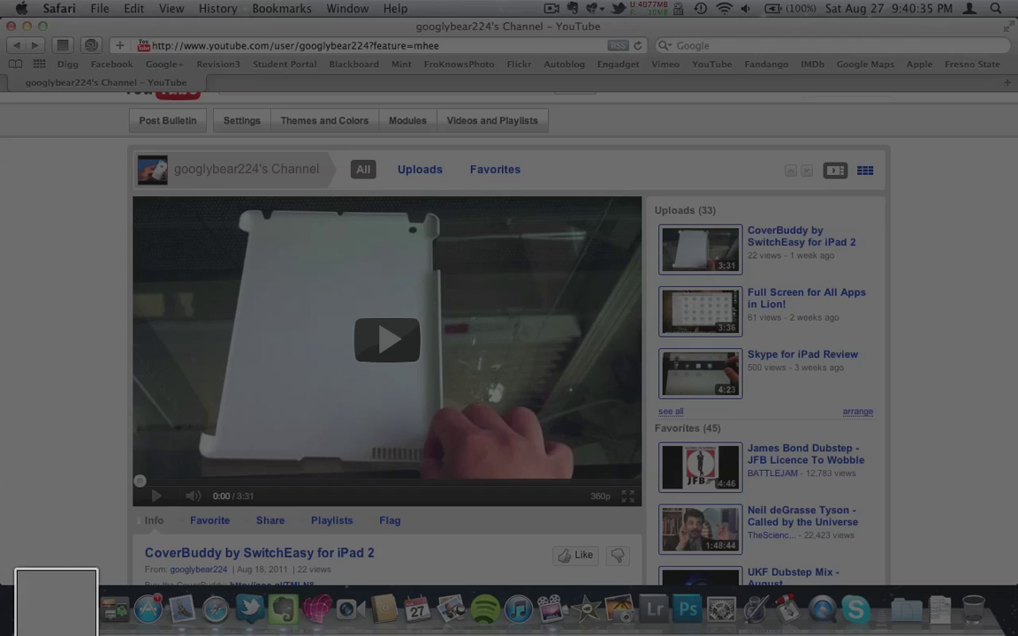
pyautogui.moveTo(102, 562); pyautogui.dragTo(681, 142)
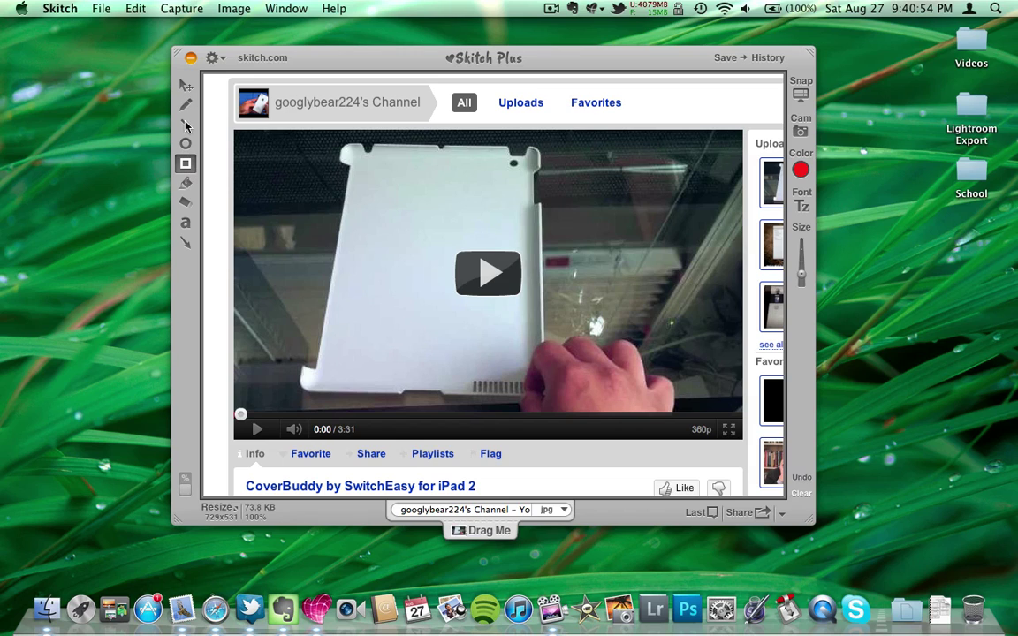
# Draw a red arrow pointing down toward the Flag link, redoing the first misplaced arrow
pyautogui.click(185, 241)
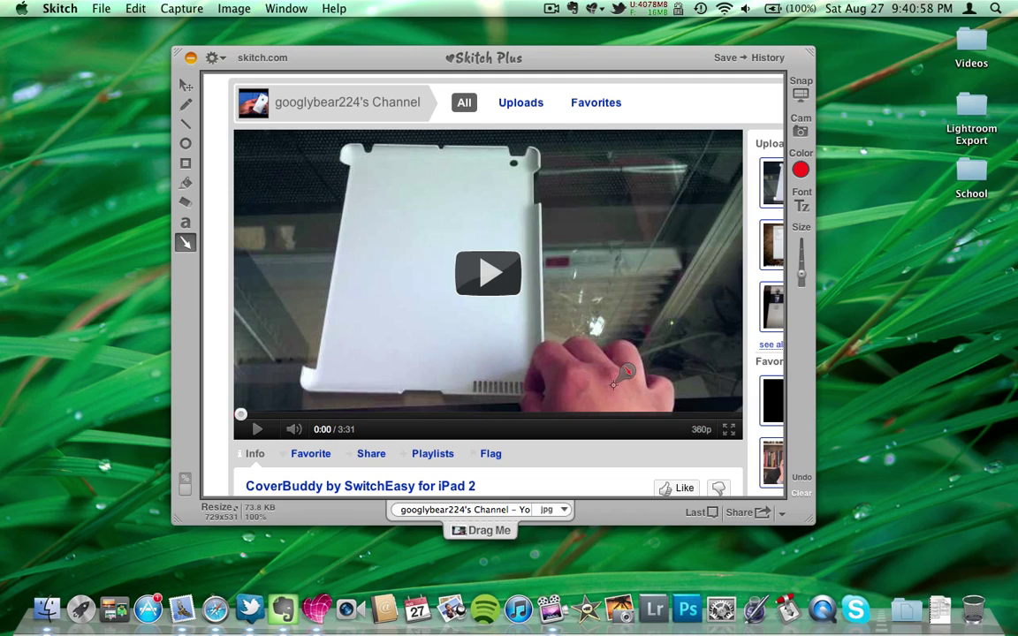
pyautogui.moveTo(488, 468)
pyautogui.mouseDown()
pyautogui.moveTo(543, 402)
pyautogui.moveTo(526, 338)
pyautogui.moveTo(438, 221)
pyautogui.moveTo(408, 146)
pyautogui.moveTo(439, 200)
pyautogui.mouseUp()
pyautogui.press('super+z')
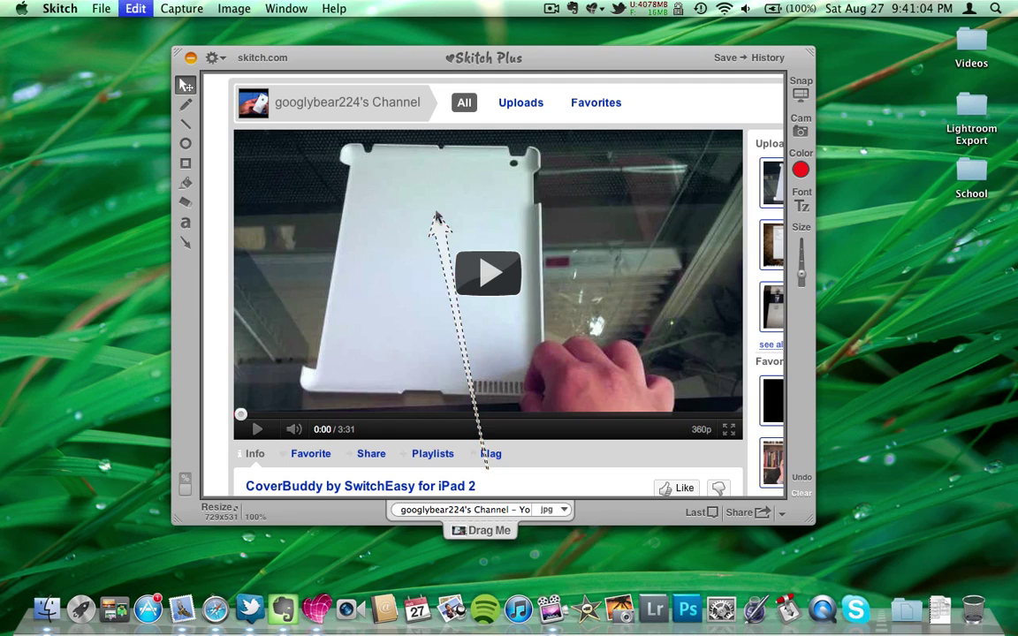
pyautogui.moveTo(607, 265); pyautogui.dragTo(474, 451)
# Add a red text label reading 'Remember to' / 'Watch' on two lines above the arrow
pyautogui.click(186, 222)
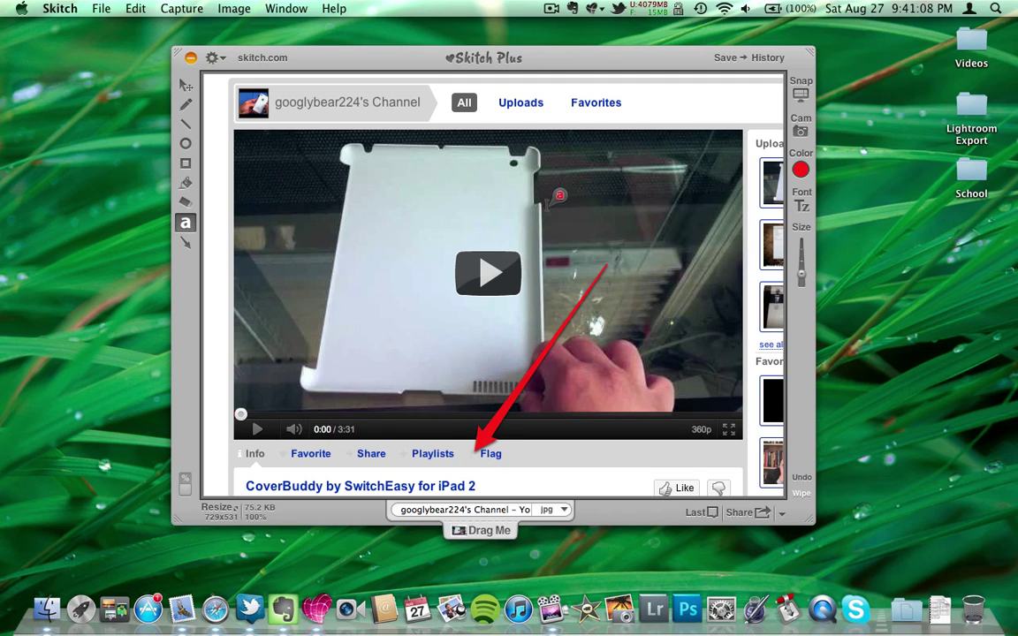
pyautogui.click(514, 212)
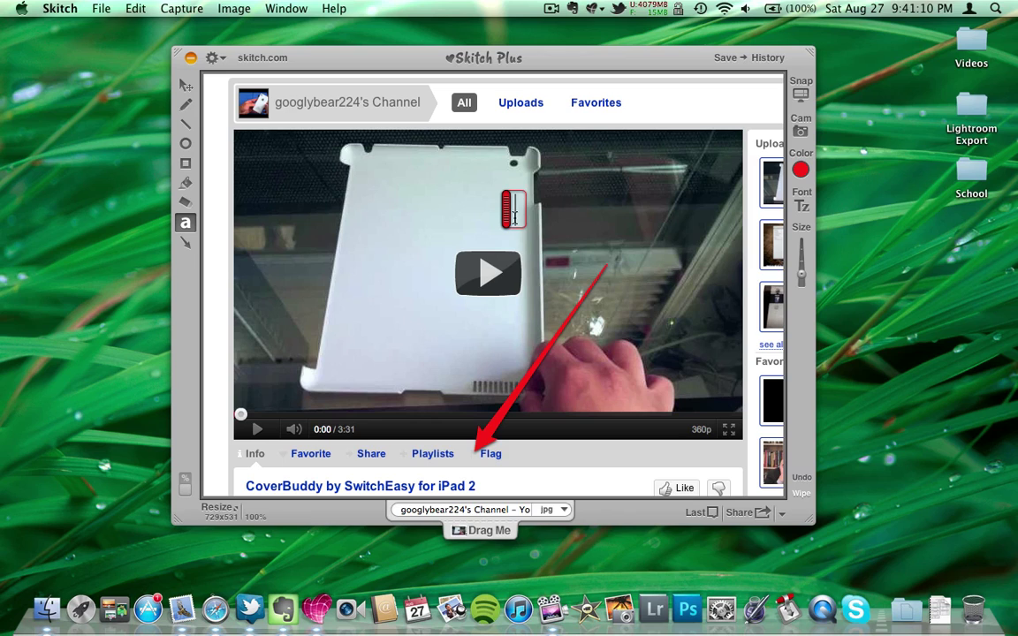
pyautogui.write('W')
pyautogui.press('BackSpace')
pyautogui.write('Rem')
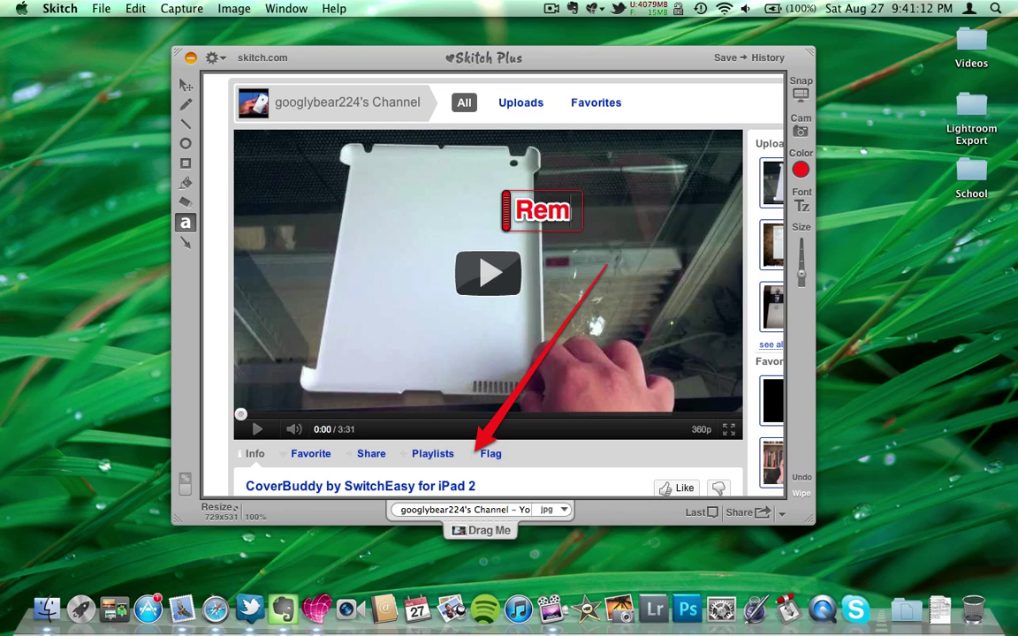
pyautogui.write('ember to')
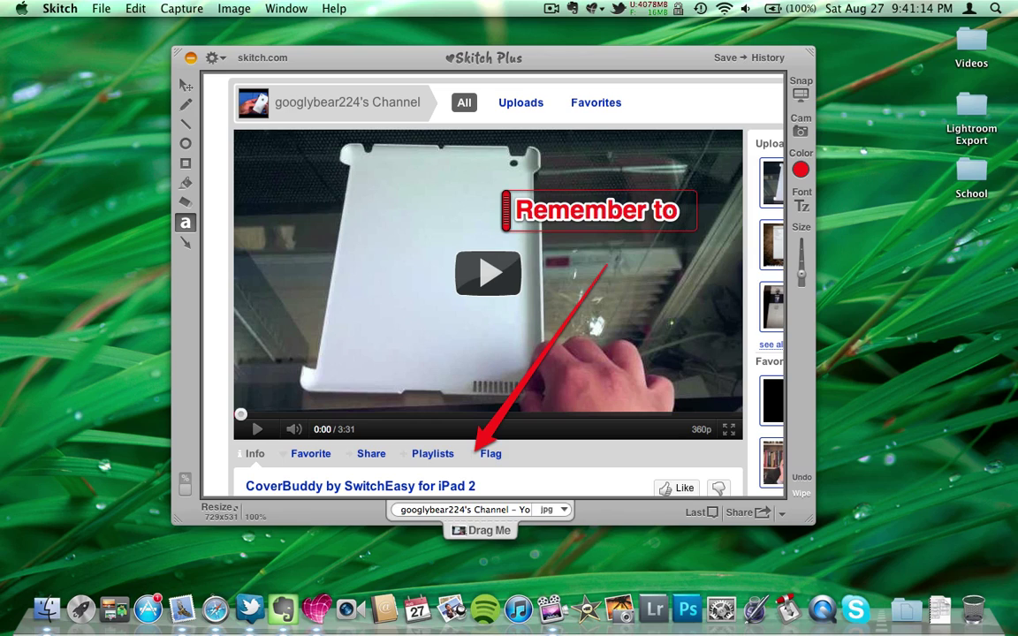
pyautogui.press('Return')
pyautogui.write('Watch')
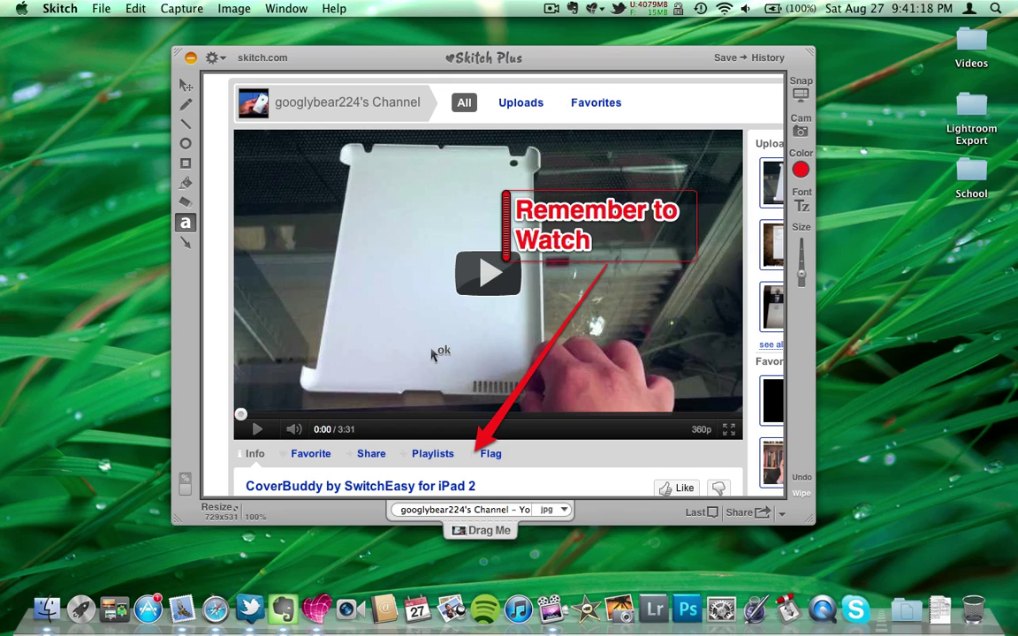
# Drag the 'Remember to Watch' label rightward to sit just above the arrow's tail
pyautogui.click(186, 103)
pyautogui.click(185, 84)
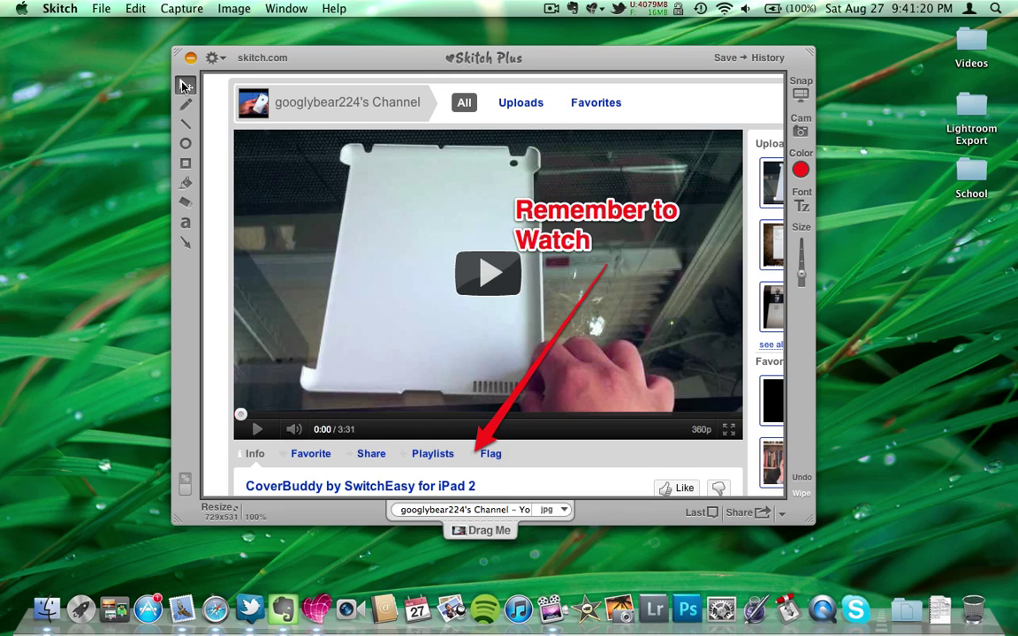
pyautogui.click(539, 212)
pyautogui.moveTo(539, 212)
pyautogui.mouseDown()
pyautogui.moveTo(568, 213)
pyautogui.moveTo(519, 187)
pyautogui.mouseUp()
pyautogui.moveTo(581, 216); pyautogui.dragTo(635, 228)
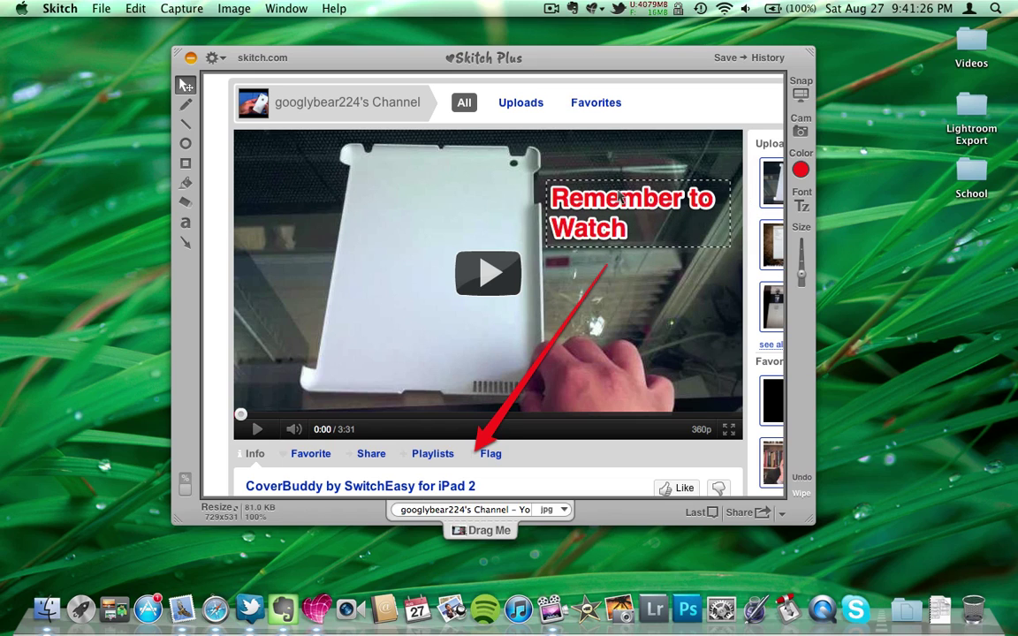
pyautogui.click(623, 339)
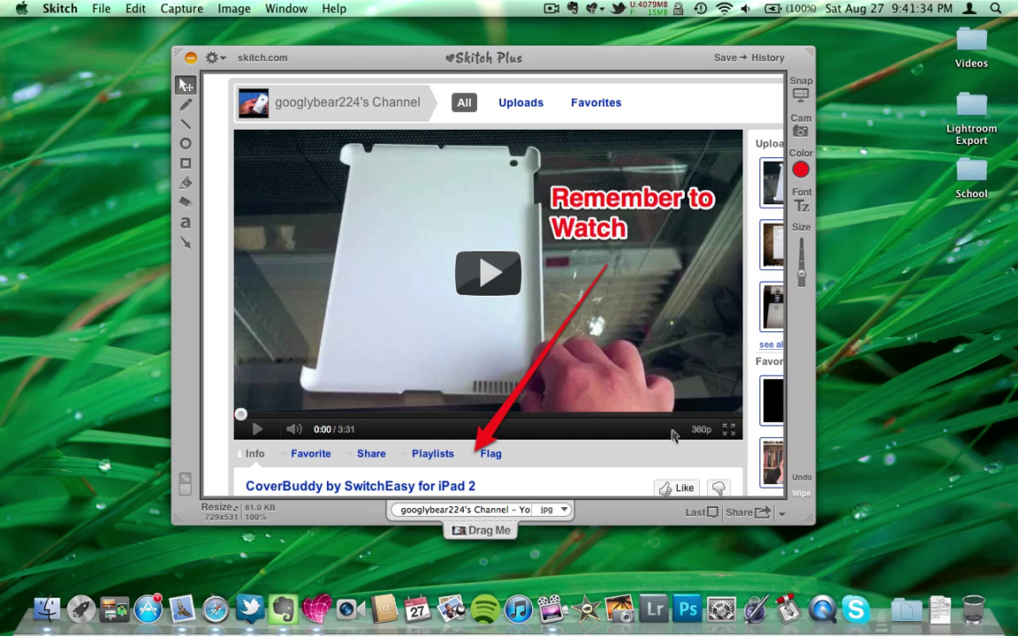
# Share the annotated image to skitch.com and copy its image page link
pyautogui.click(763, 512)
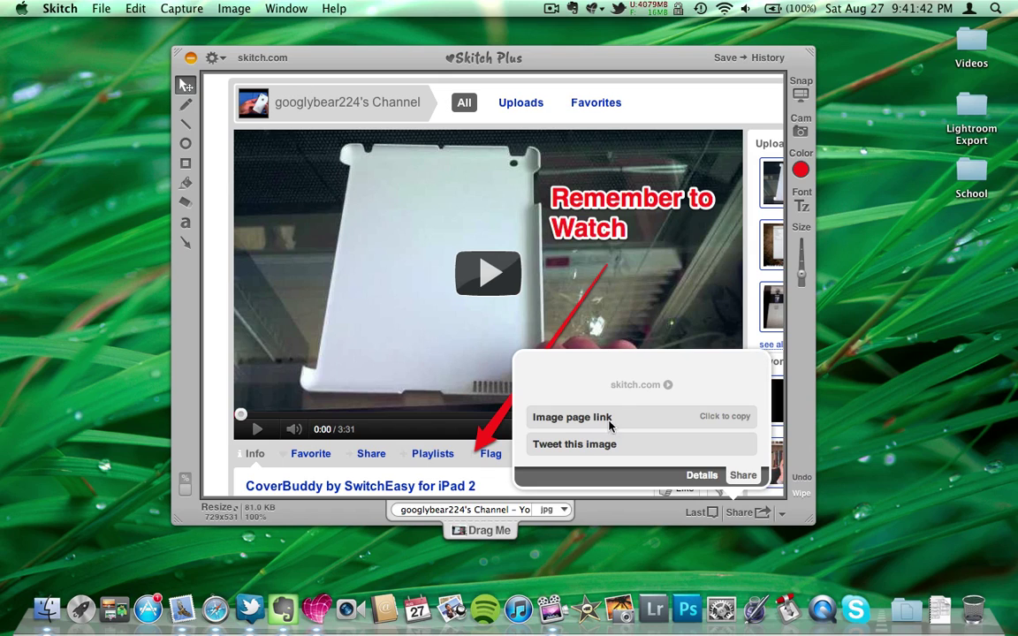
pyautogui.click(734, 507)
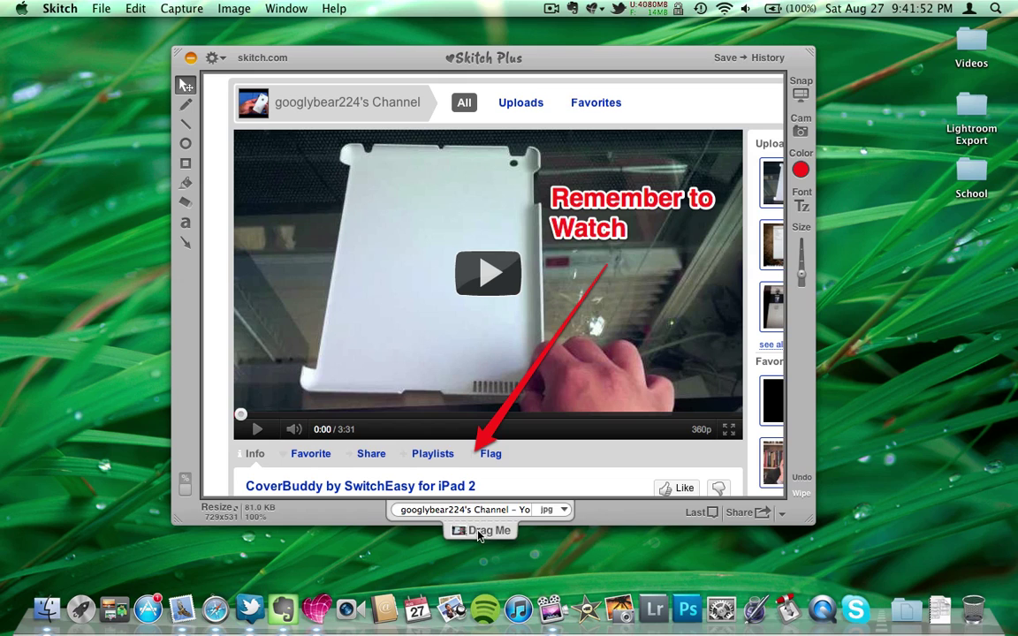
# Clip the annotated snapshot into a new Evernote note, check the notes list, then close Evernote
pyautogui.moveTo(480, 530); pyautogui.dragTo(282, 607)
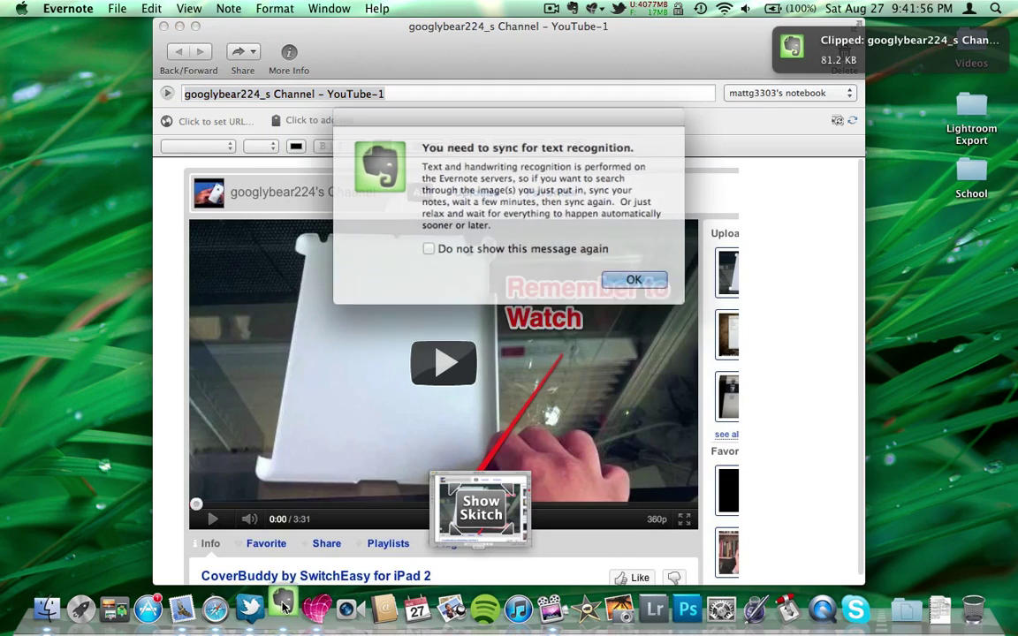
pyautogui.click(615, 275)
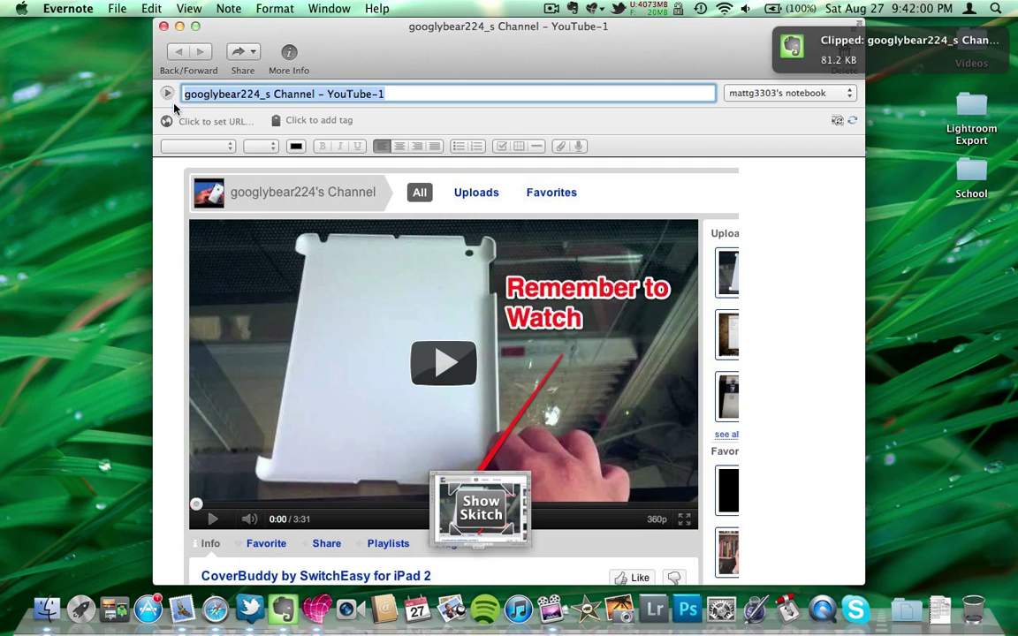
pyautogui.click(162, 26)
pyautogui.click(284, 609)
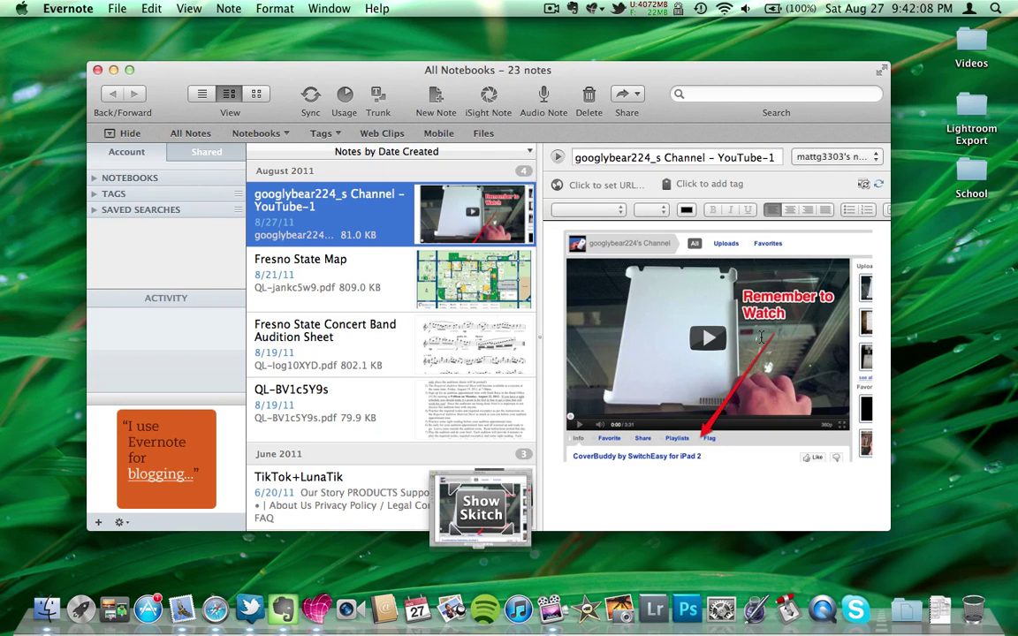
pyautogui.click(98, 70)
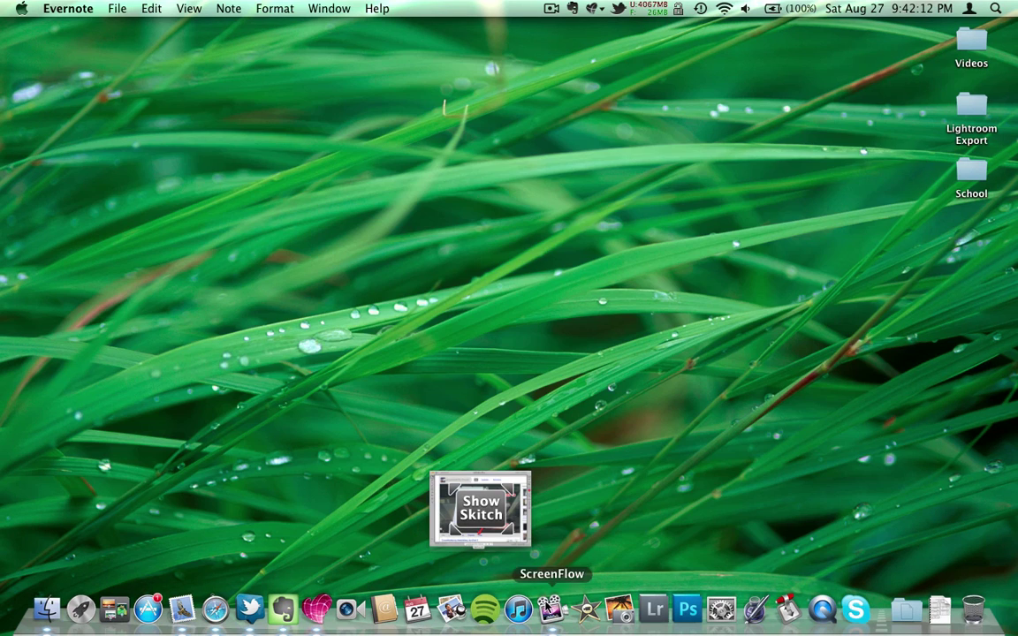
# Bring the Skitch window back to the front from the Dock
pyautogui.click(317, 610)
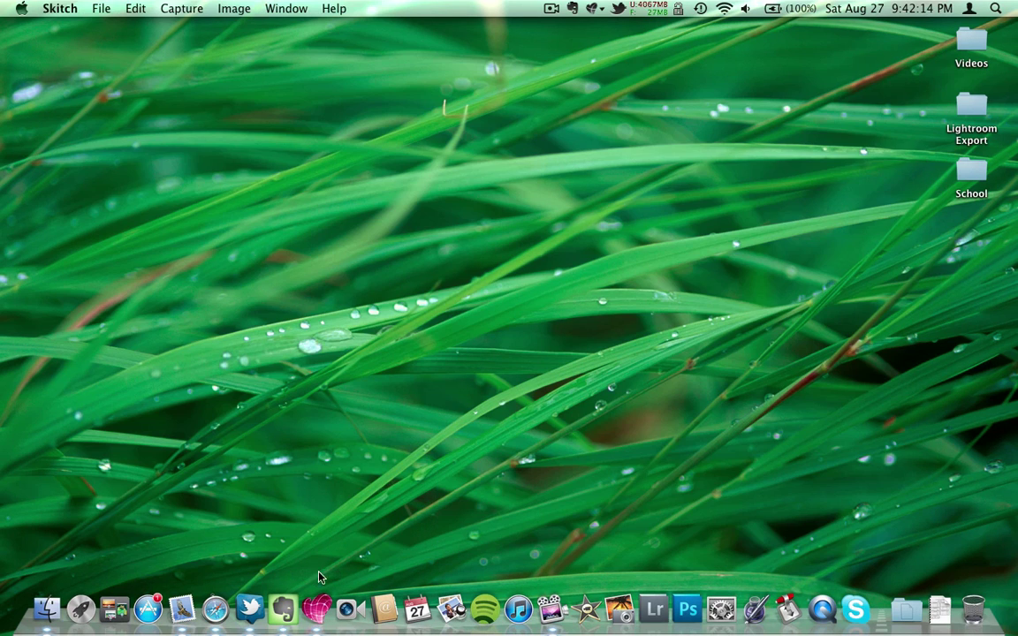
pyautogui.click(316, 609)
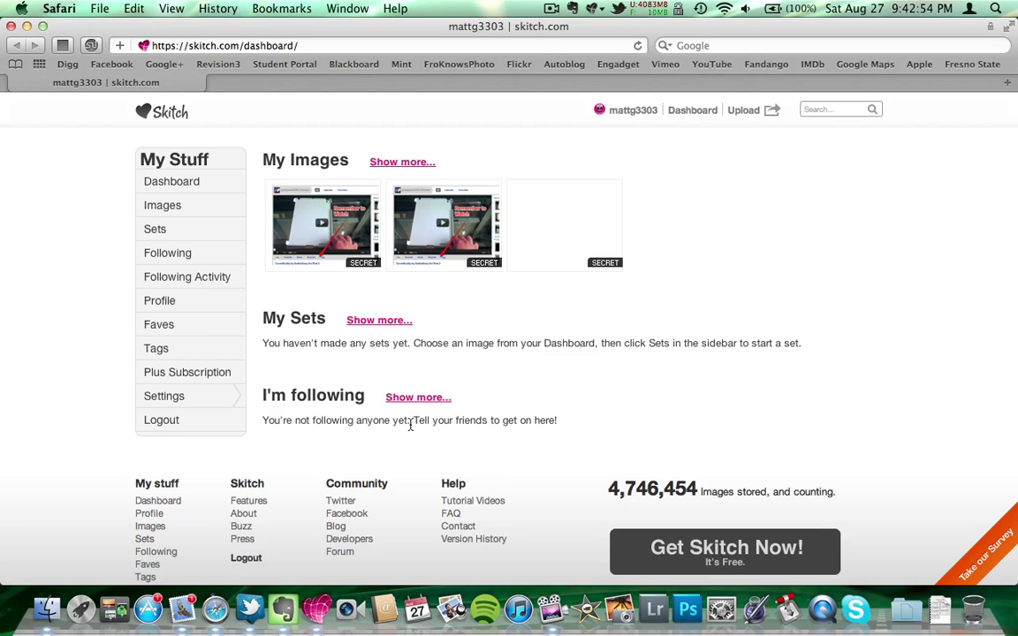
# Close the skitch.com Safari window and hide the Skitch editor, leaving the Finder desktop
pyautogui.click(10, 27)
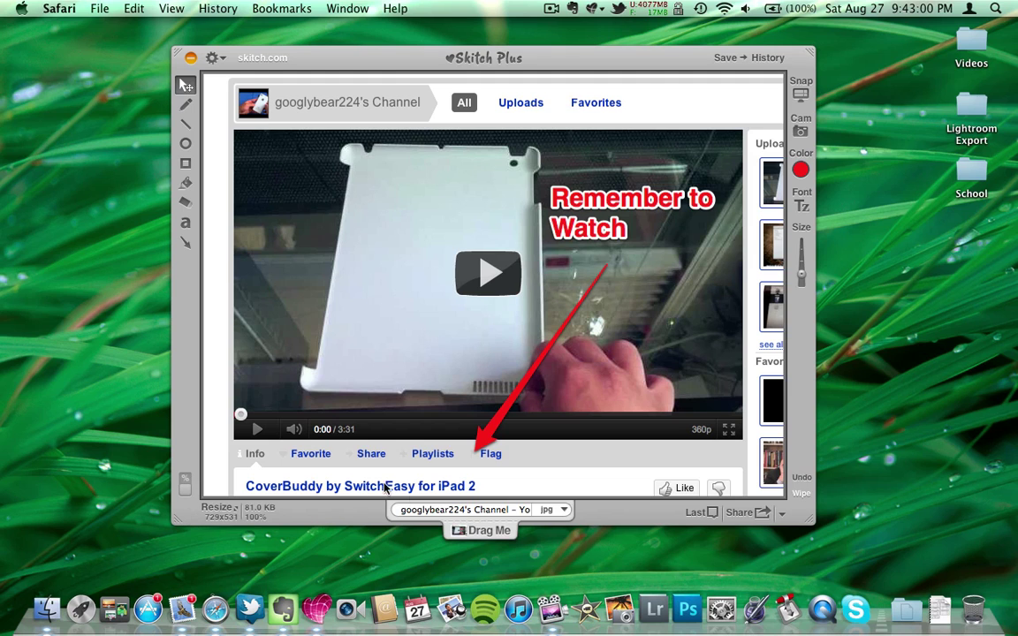
pyautogui.click(189, 58)
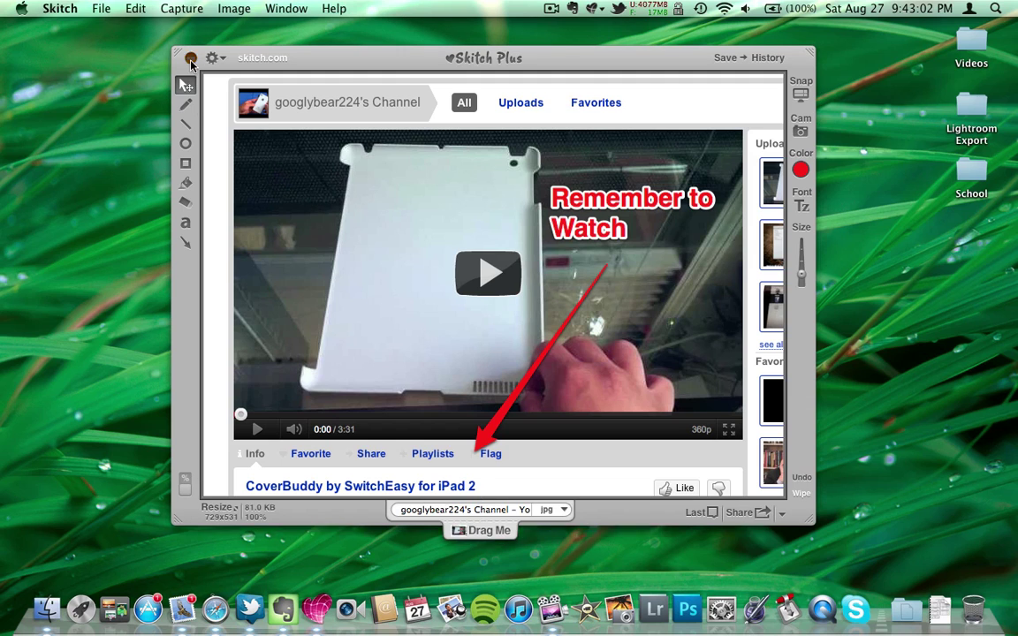
pyautogui.click(285, 610)
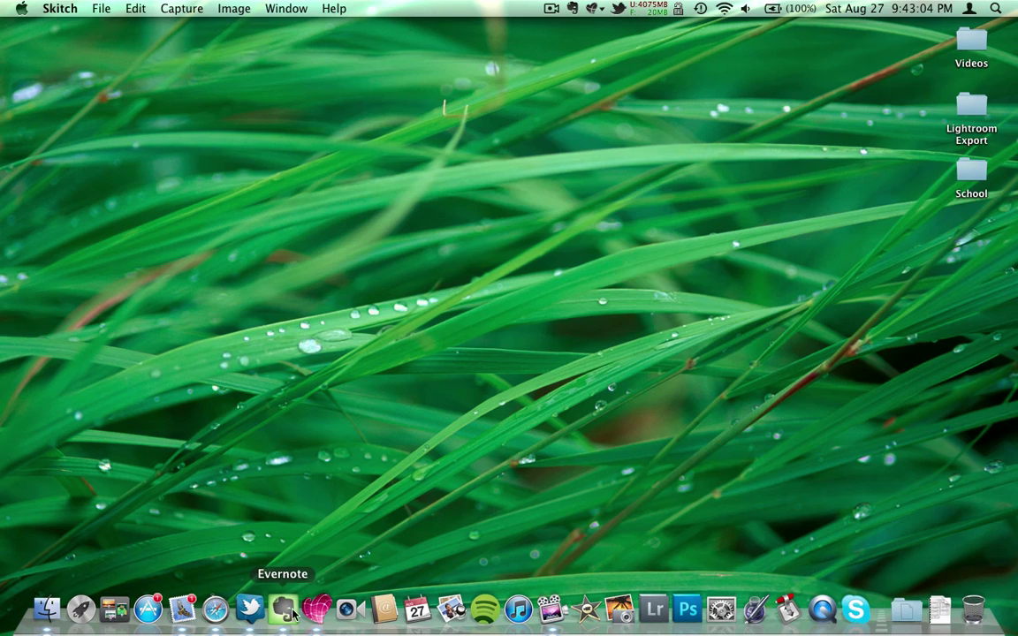